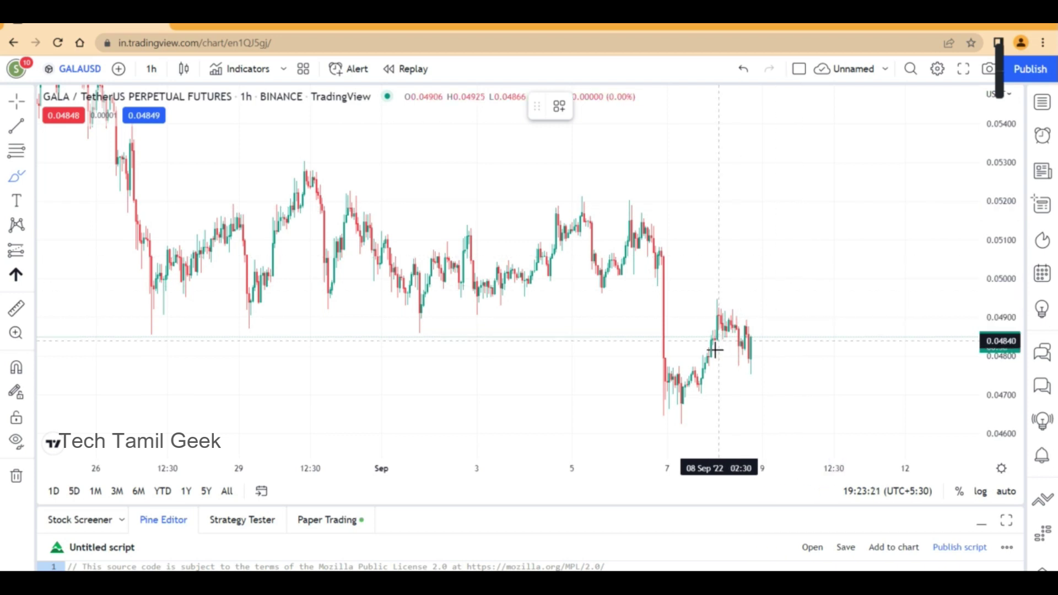
Step: Switch to the tri.png image comparing descending and ascending triangle patterns
mouse_move(629, 581)
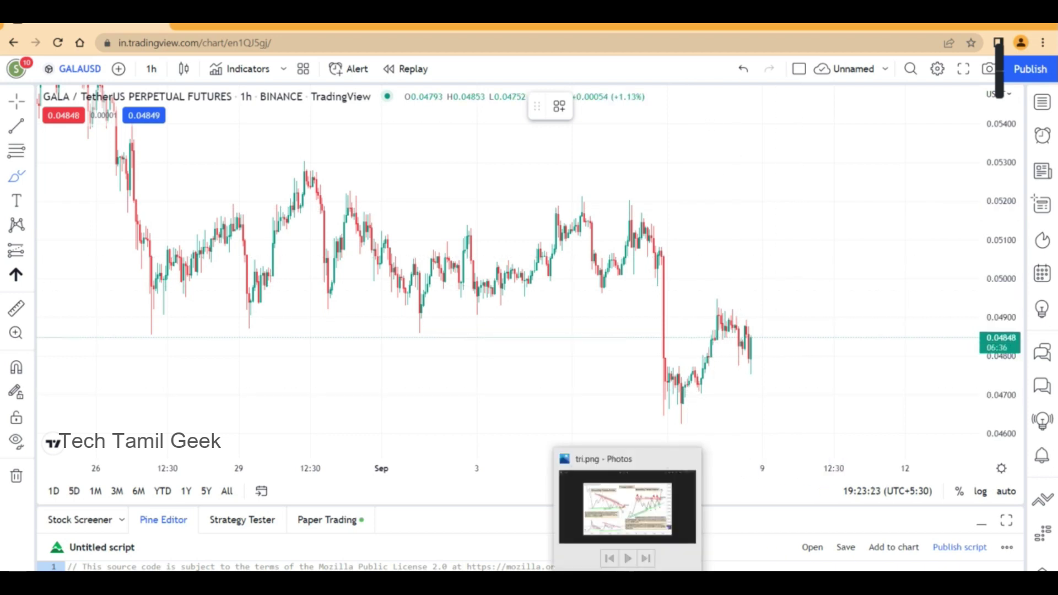
left_click(627, 511)
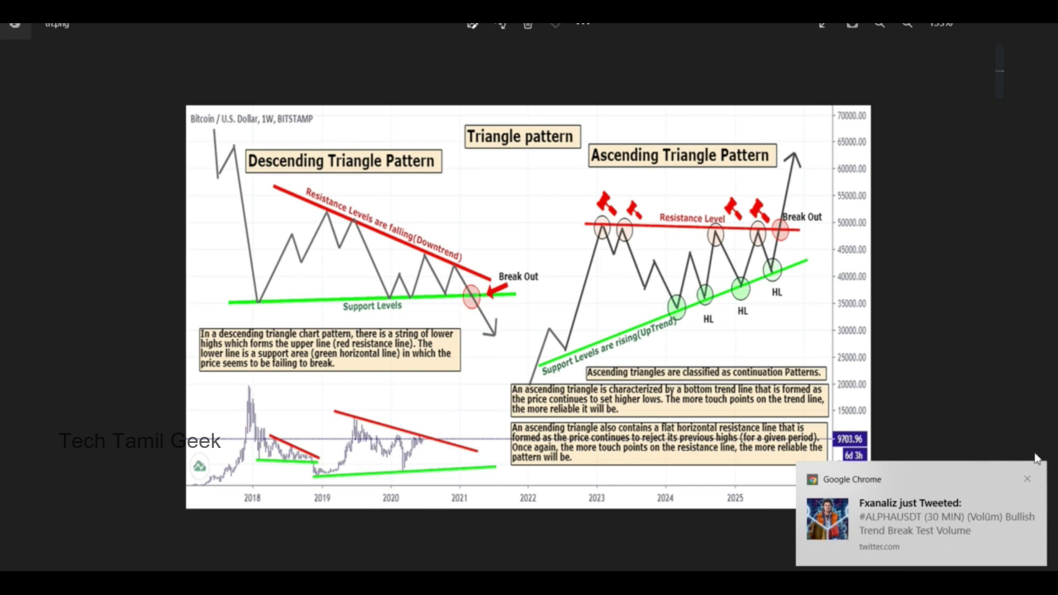
Step: Dismiss the tweet notification and close tri.png to get back to the GALA/TetherUS chart
left_click(1027, 481)
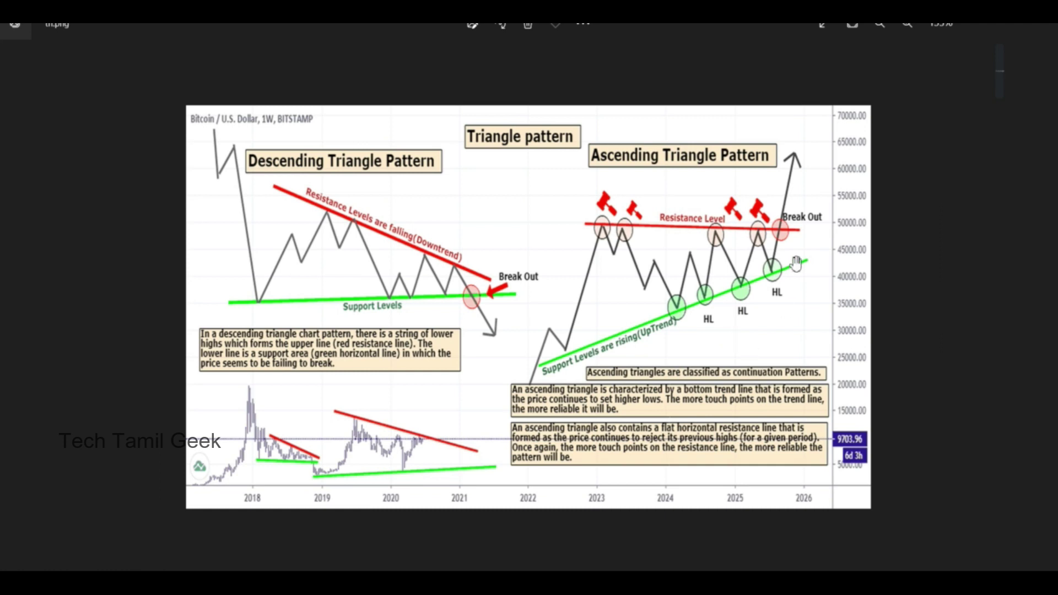
left_click(979, 25)
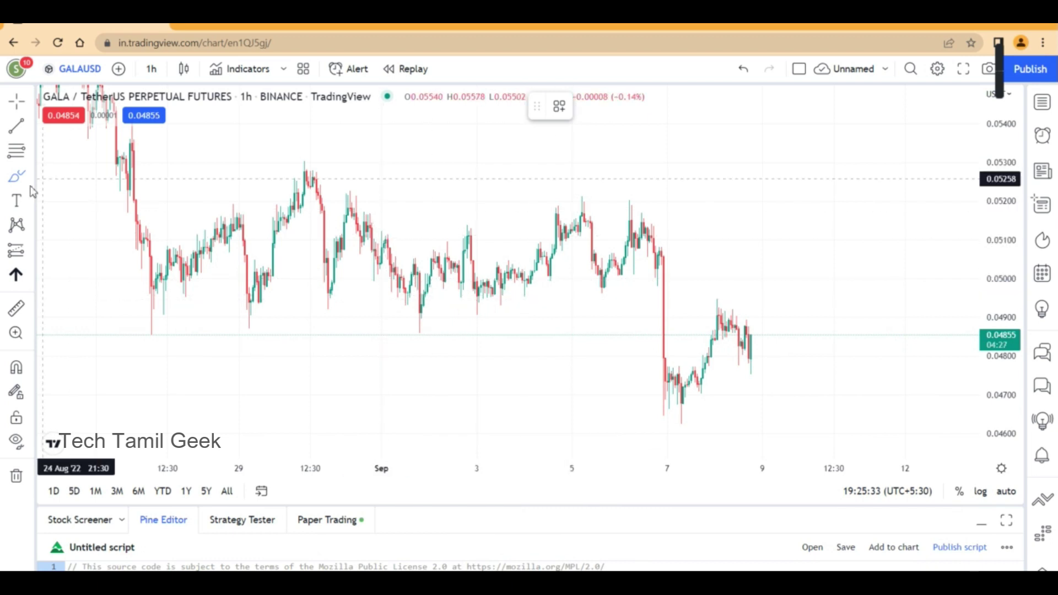
Step: Place a horizontal support line at 0.04909
left_click(31, 127)
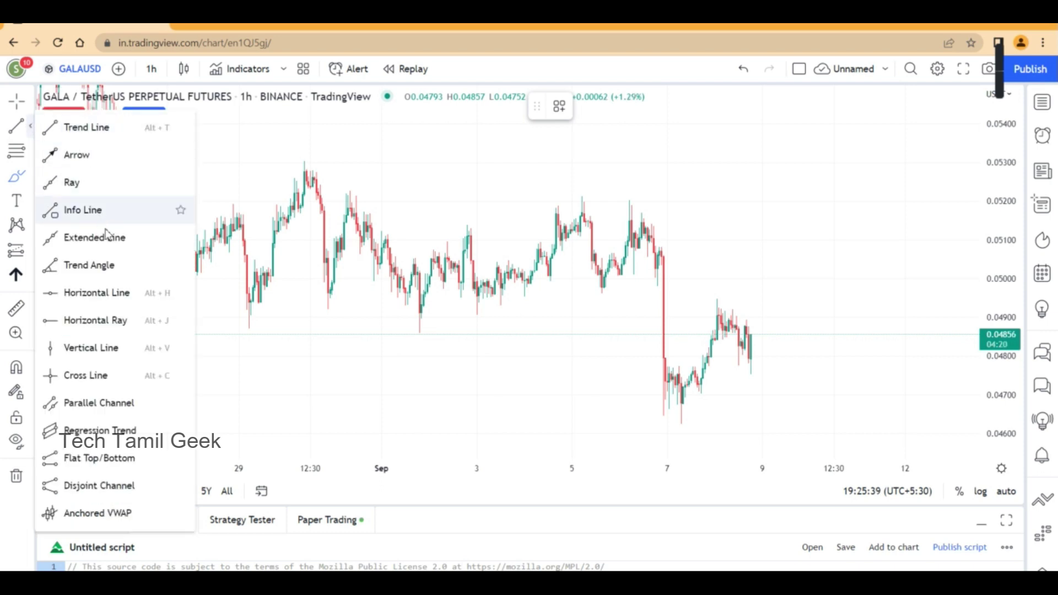
left_click(115, 293)
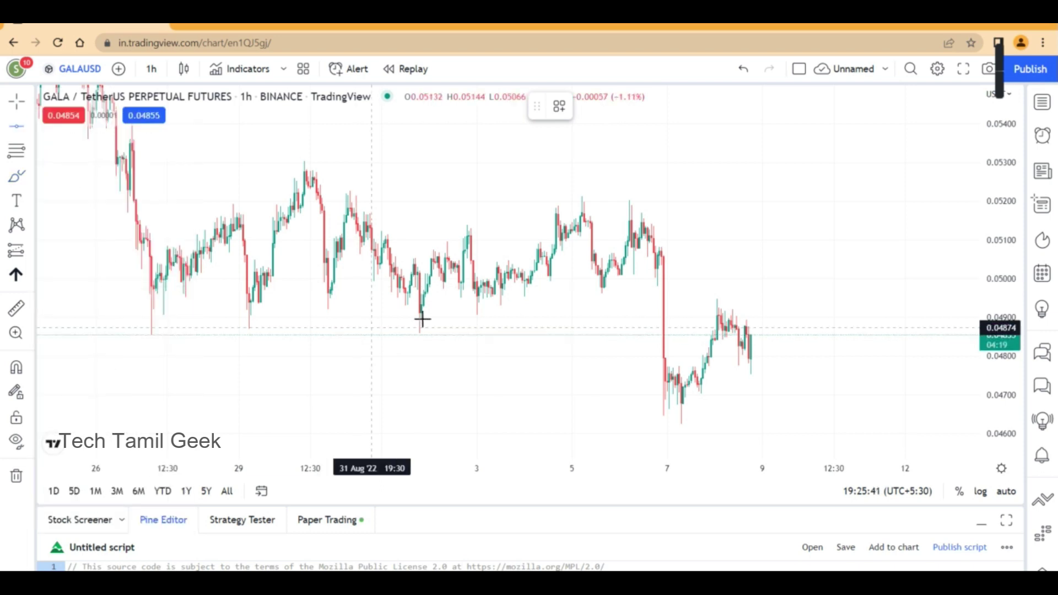
left_click(769, 315)
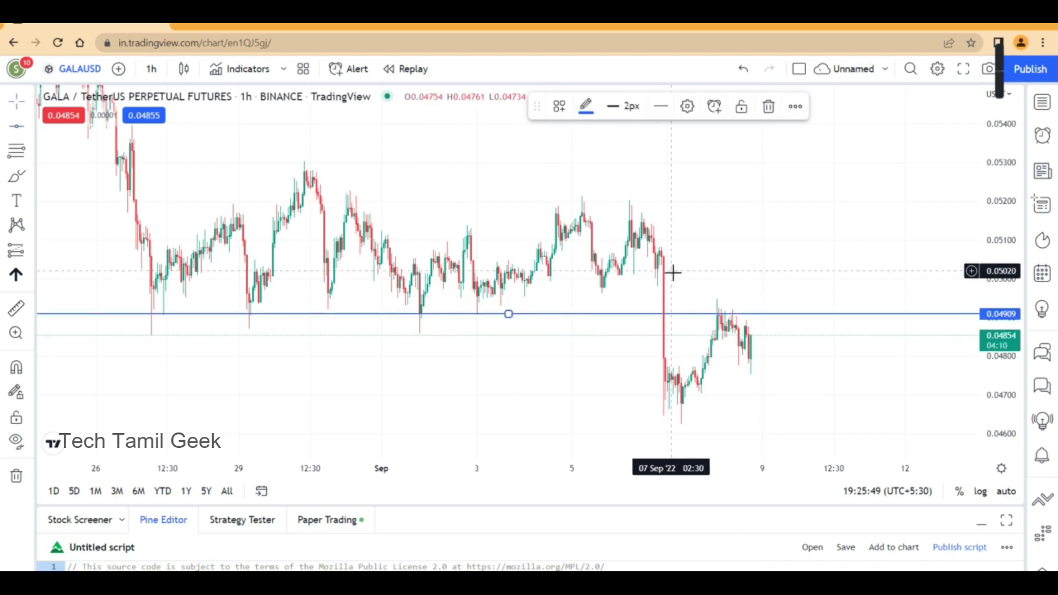
left_click(708, 266)
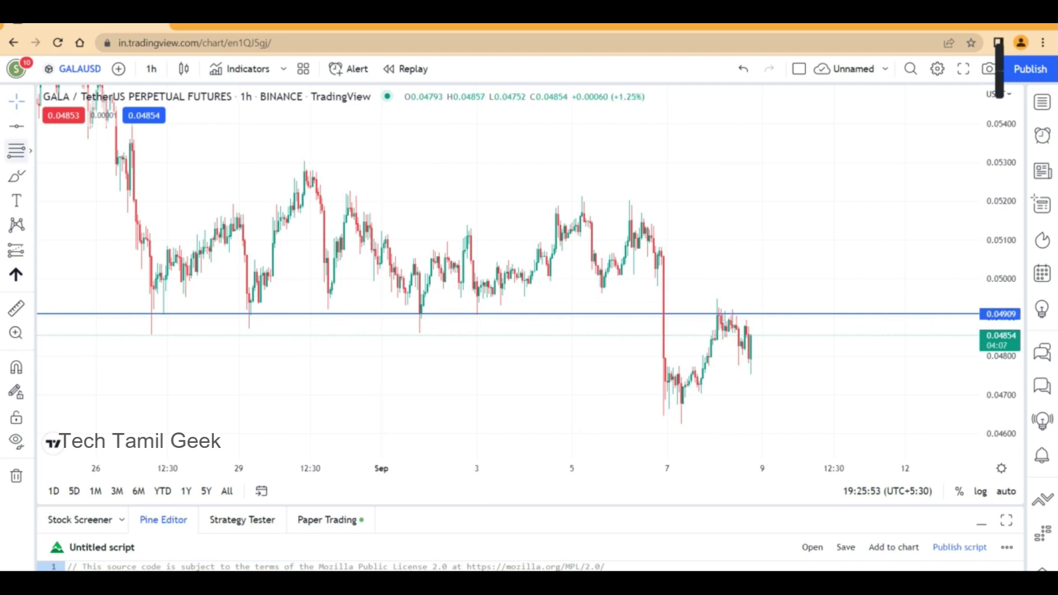
Step: Draw a descending trendline from the late-August high and pan to show where it meets support
left_click(34, 127)
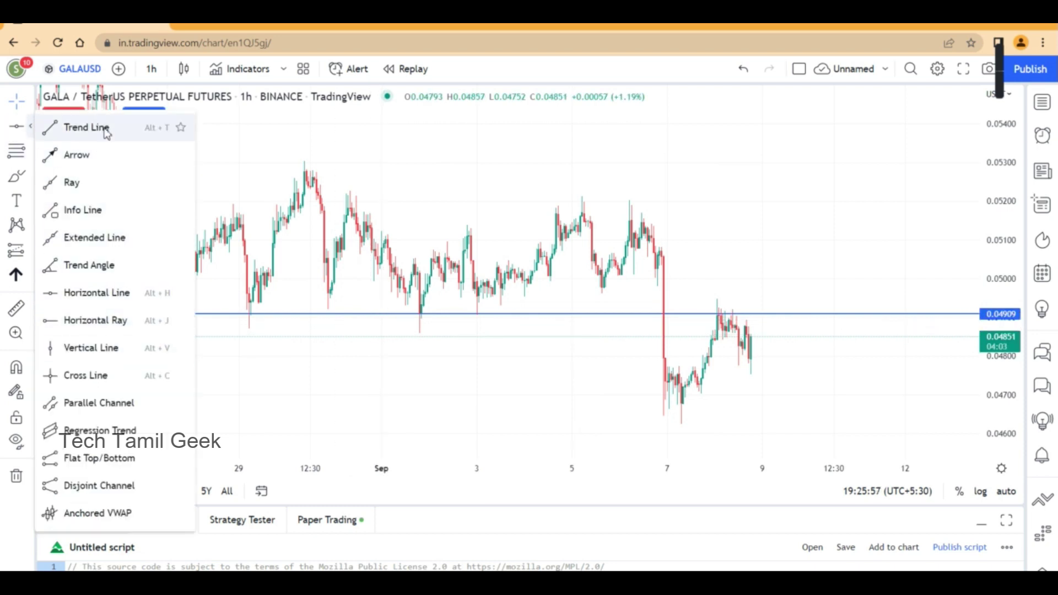
left_click(86, 127)
left_click(278, 156)
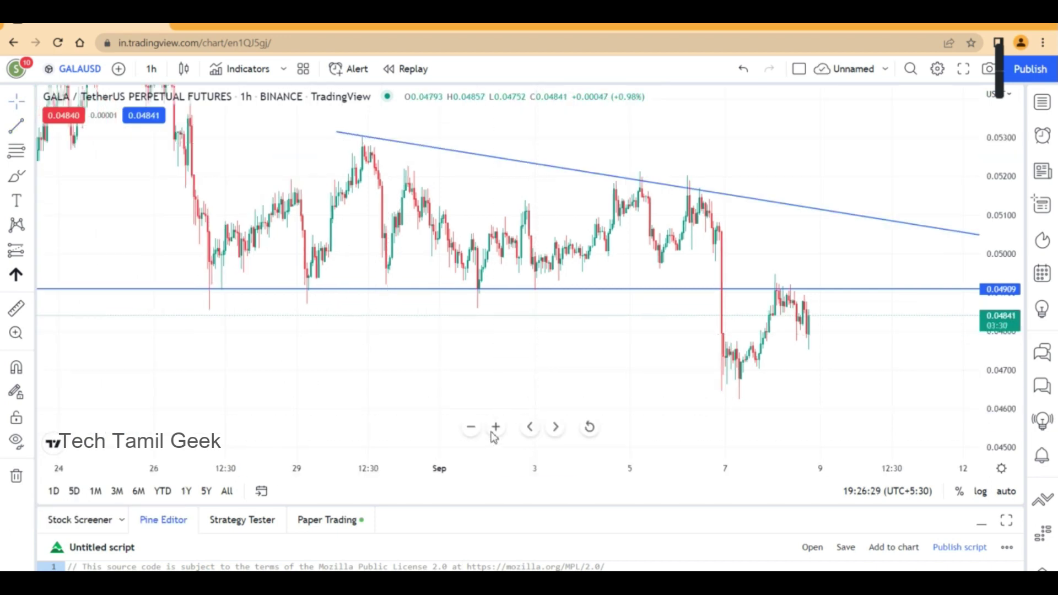
left_click(470, 429)
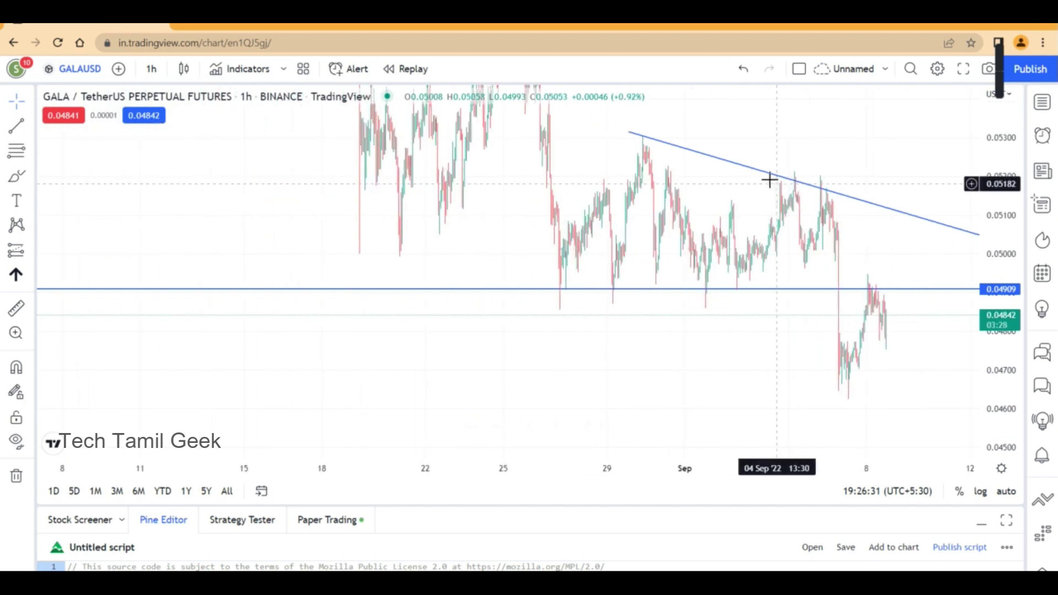
left_click_drag(768, 160, 471, 179)
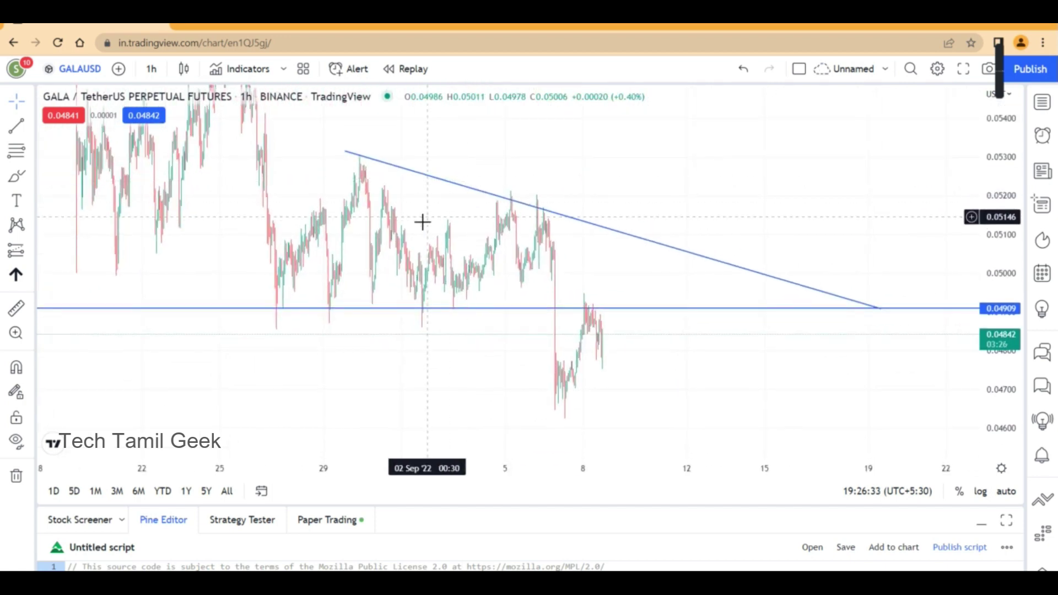
left_click(17, 176)
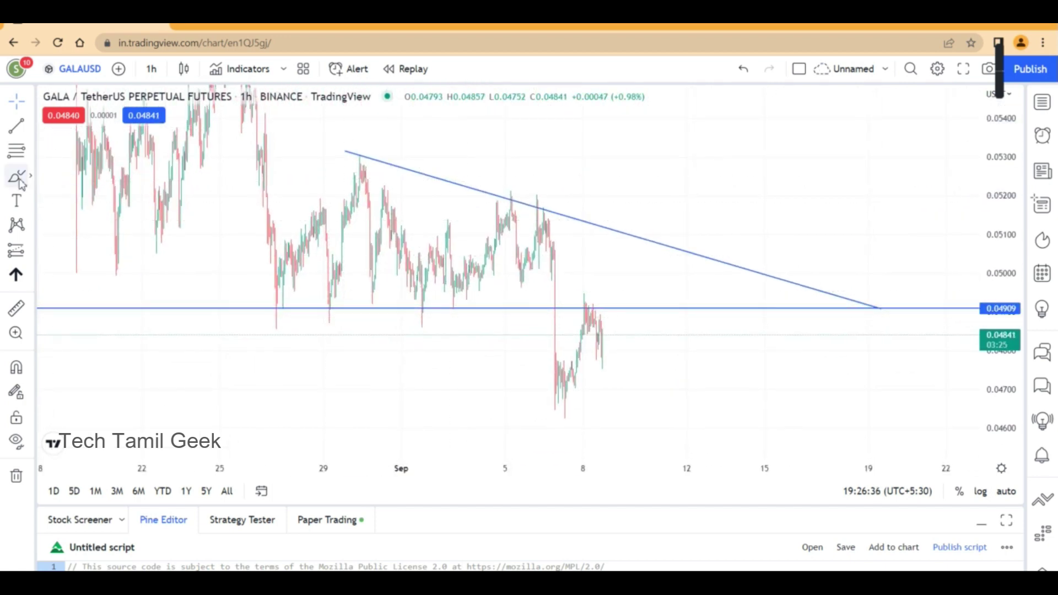
Step: Brush-mark the late-August and early-September lows along support and the lower highs on the trendline
mouse_move(310, 326)
left_mouse_down()
mouse_move(338, 314)
mouse_move(312, 328)
left_mouse_up()
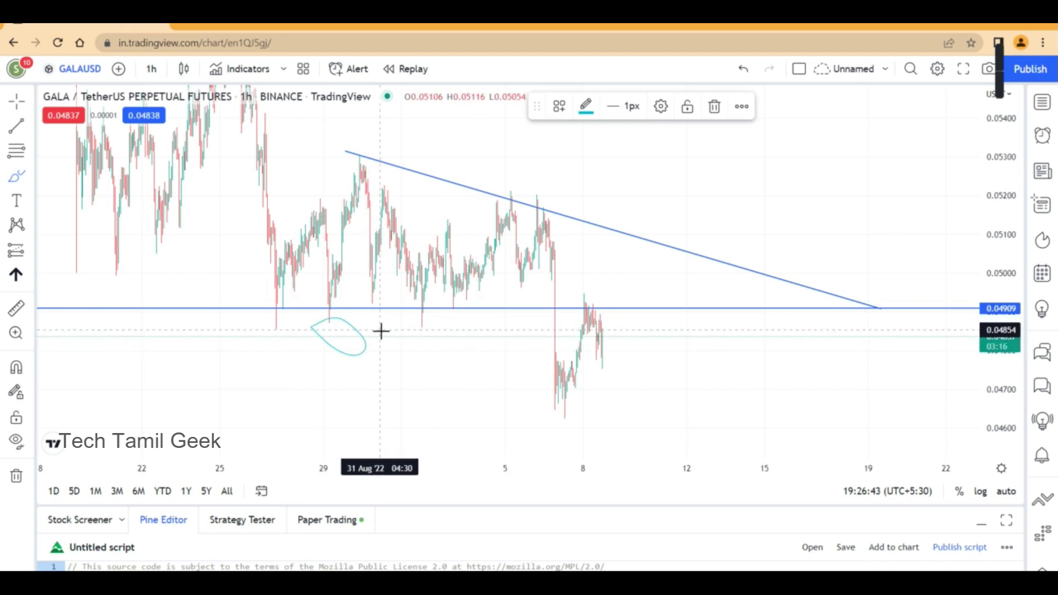
left_click_drag(383, 329, 372, 343)
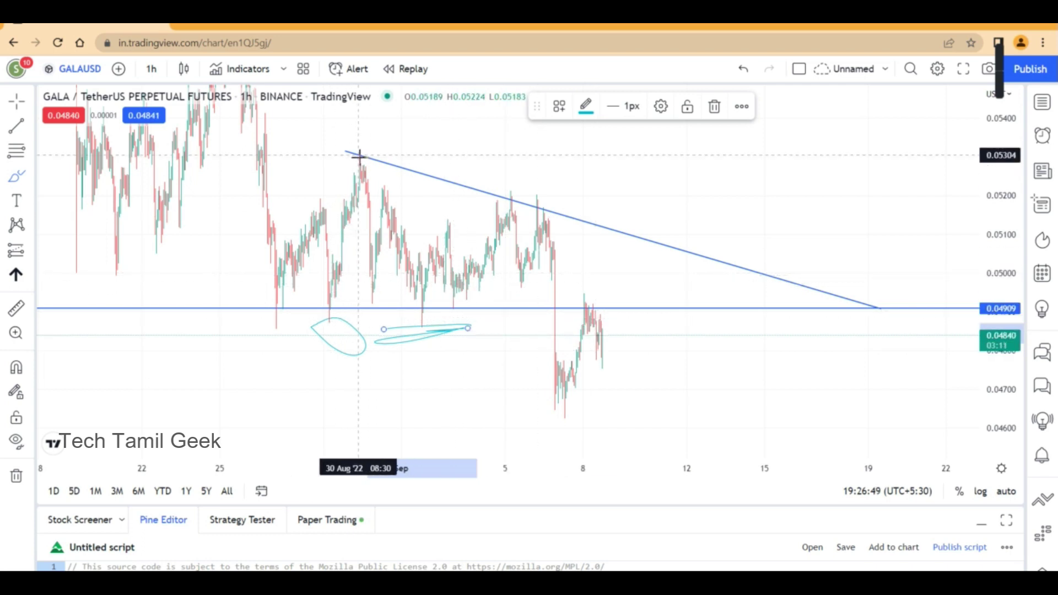
left_click_drag(359, 147, 560, 203)
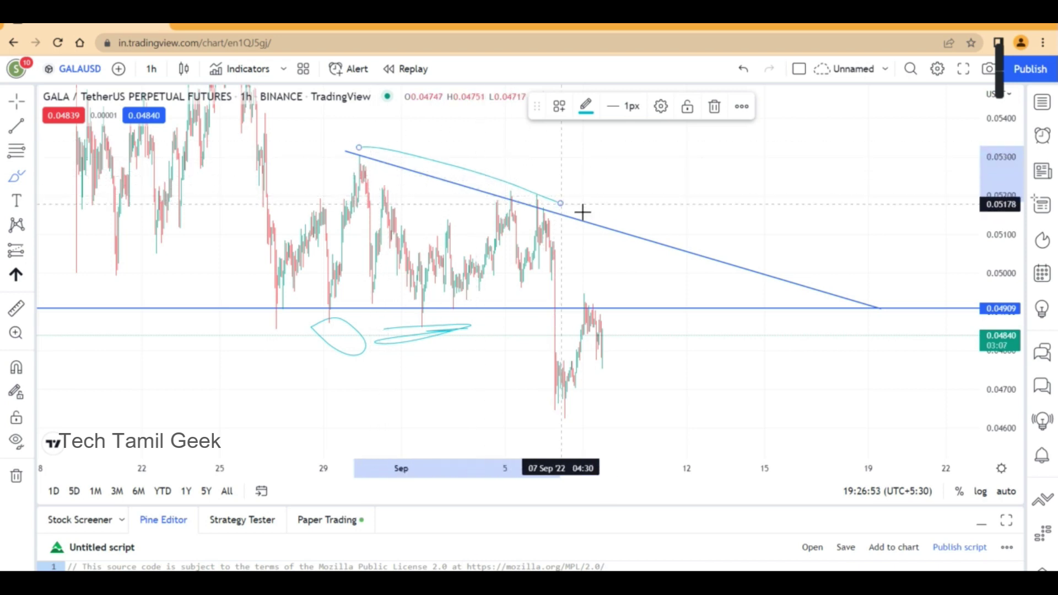
left_click(354, 155)
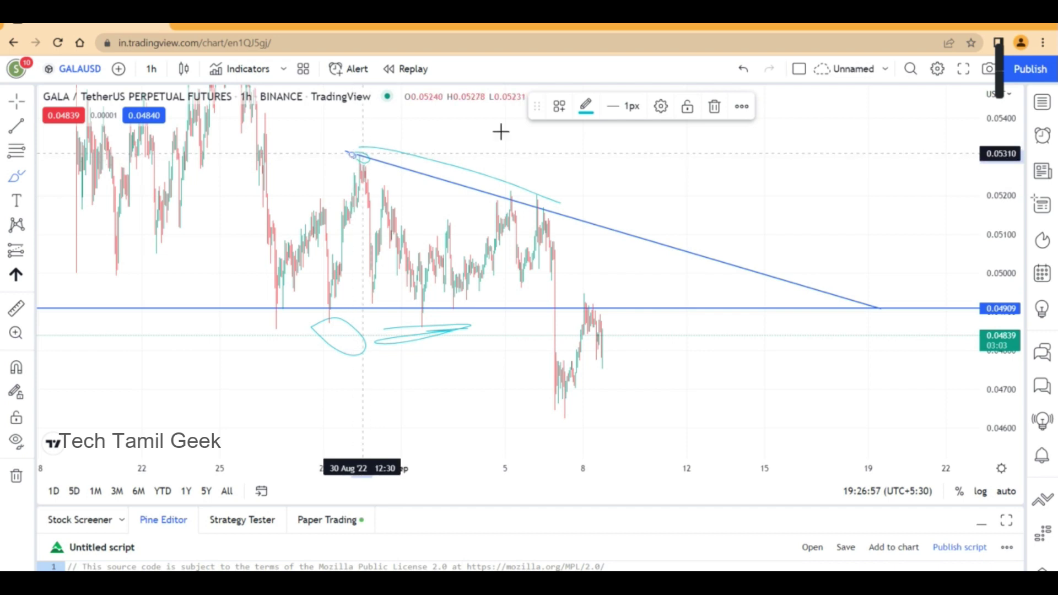
left_click_drag(494, 197, 517, 206)
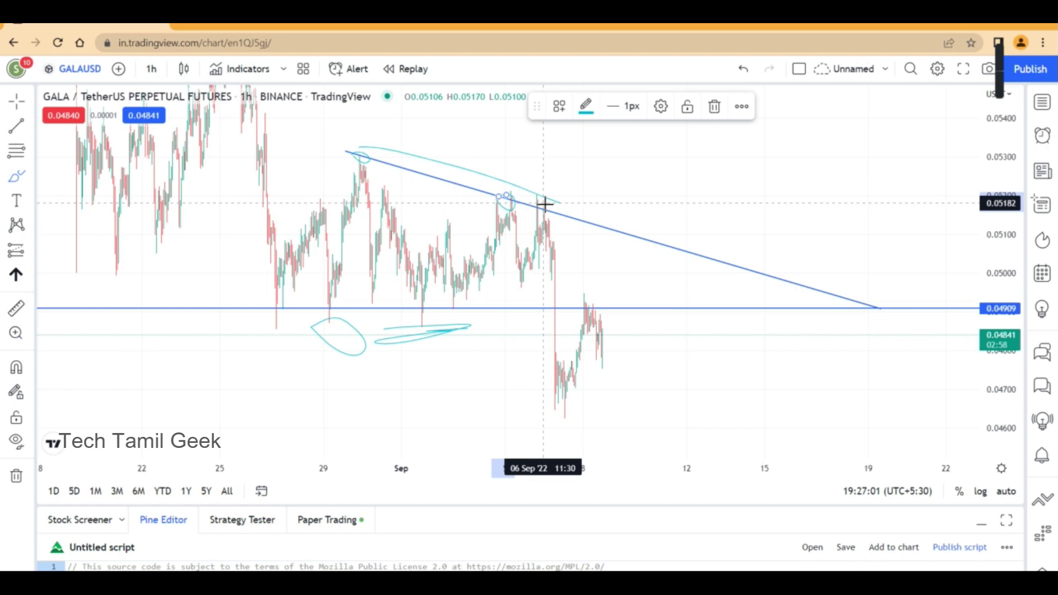
mouse_move(539, 193)
left_mouse_down()
mouse_move(529, 189)
mouse_move(537, 202)
left_mouse_up()
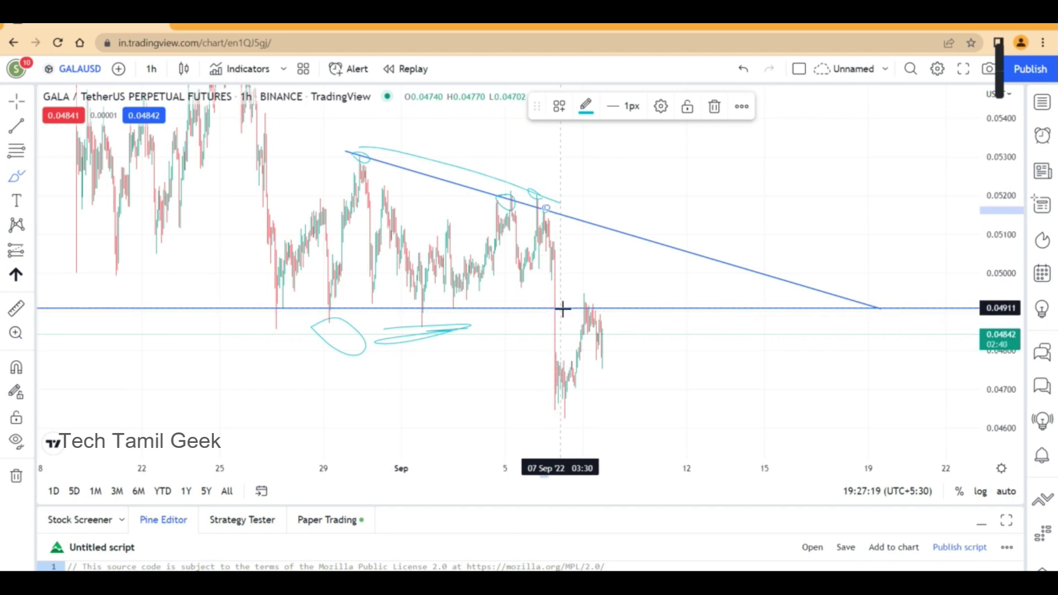
Step: Circle and underline the candle where price breaks below the 0.04909 support
left_click(26, 179)
left_click(69, 174)
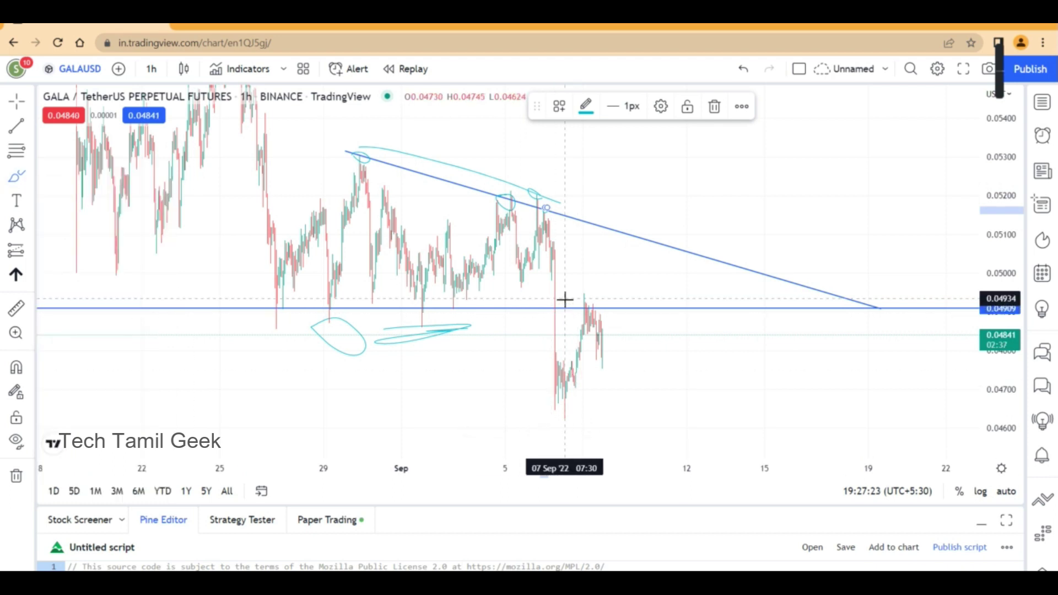
mouse_move(562, 299)
left_mouse_down()
mouse_move(543, 312)
mouse_move(561, 299)
left_mouse_up()
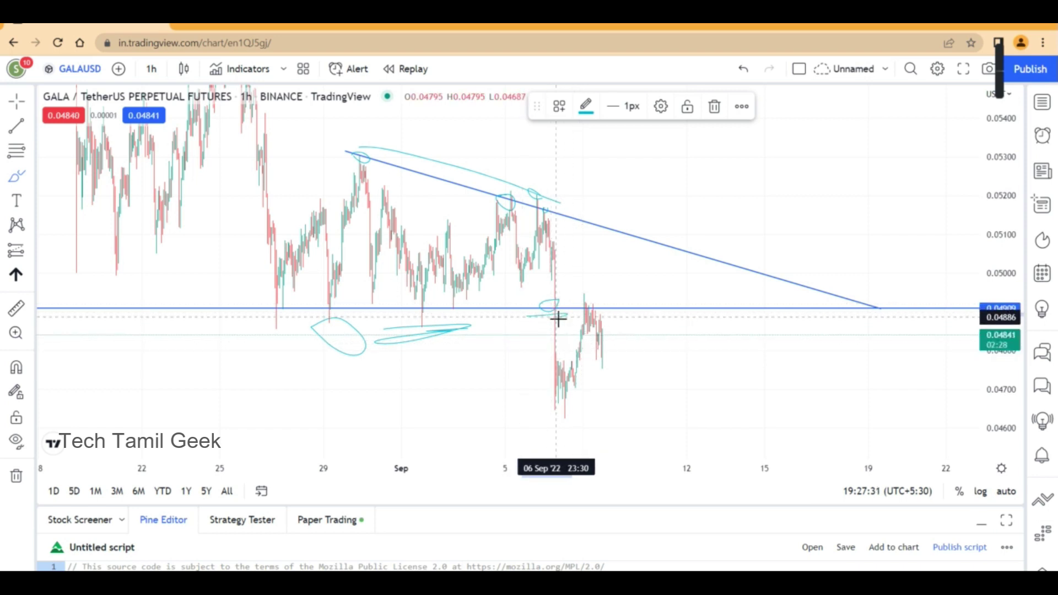
left_click_drag(559, 319, 558, 316)
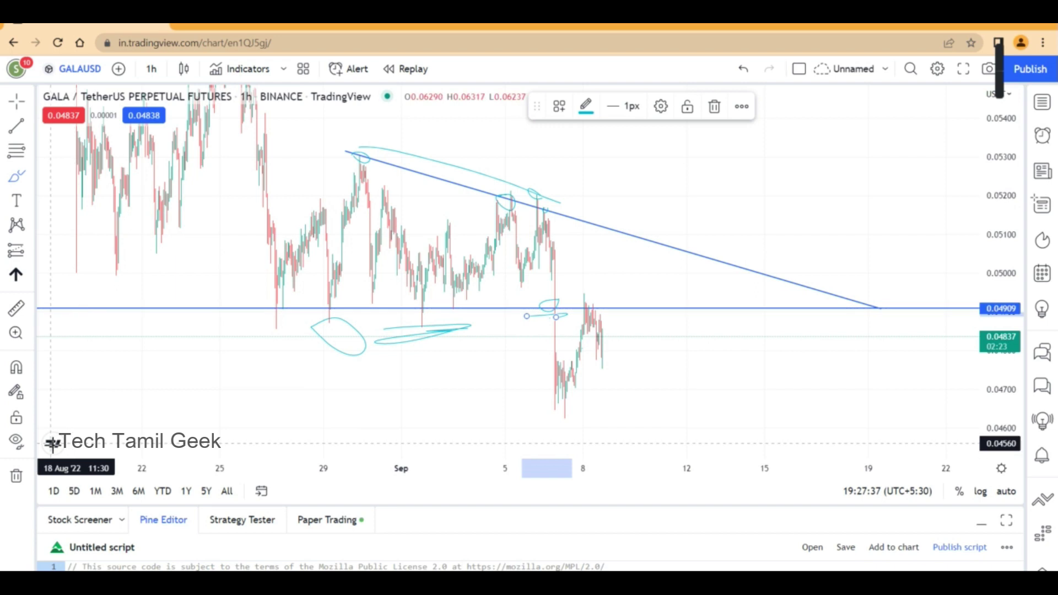
scroll(253, 141, "up", 3)
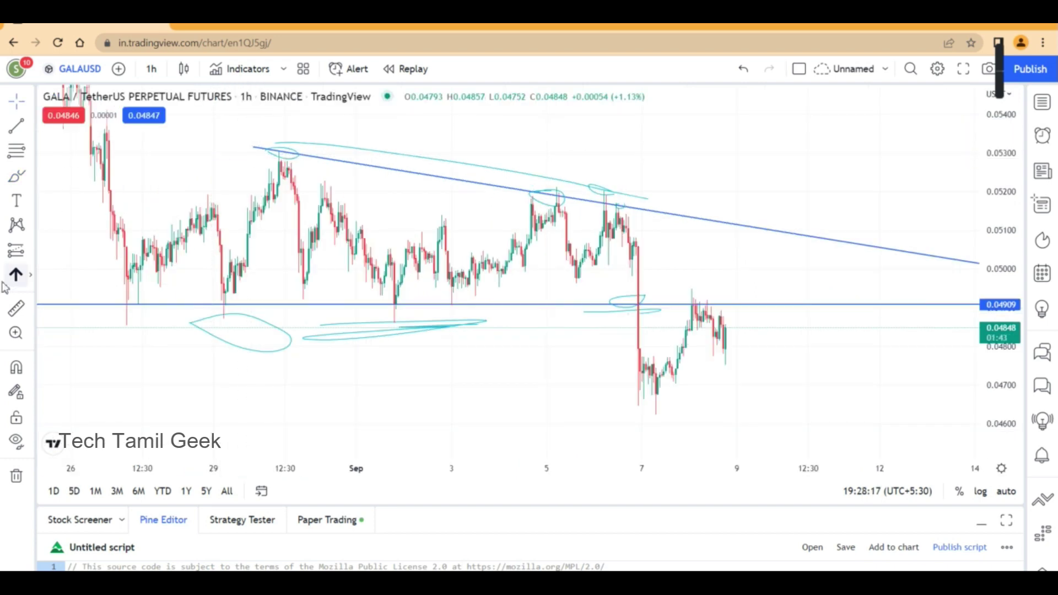
Step: Start a measurement at the late-August high, cancel it, and shift the chart to show lower prices
left_click(17, 309)
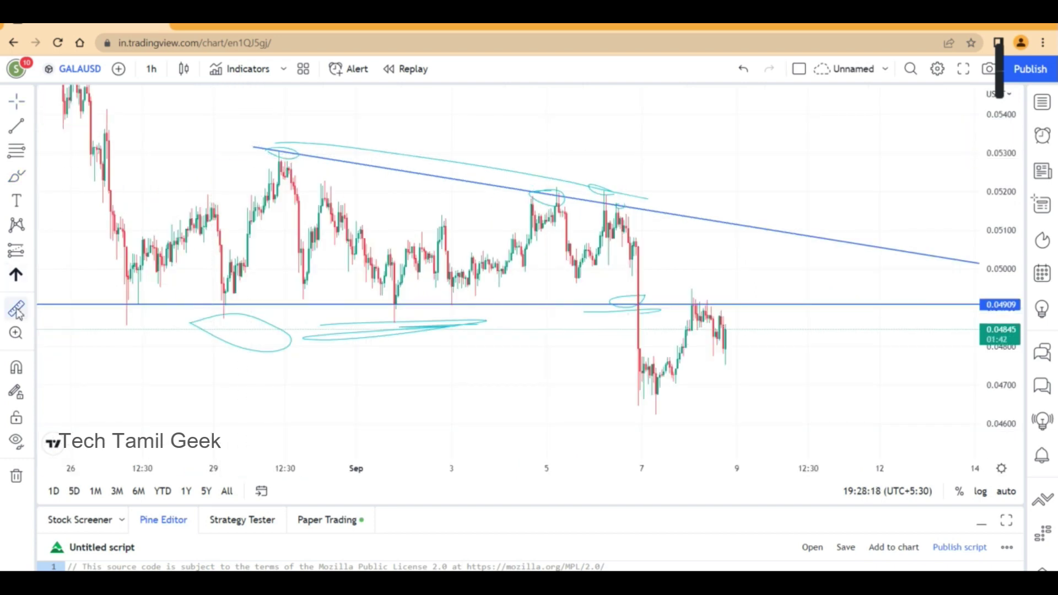
left_click(271, 153)
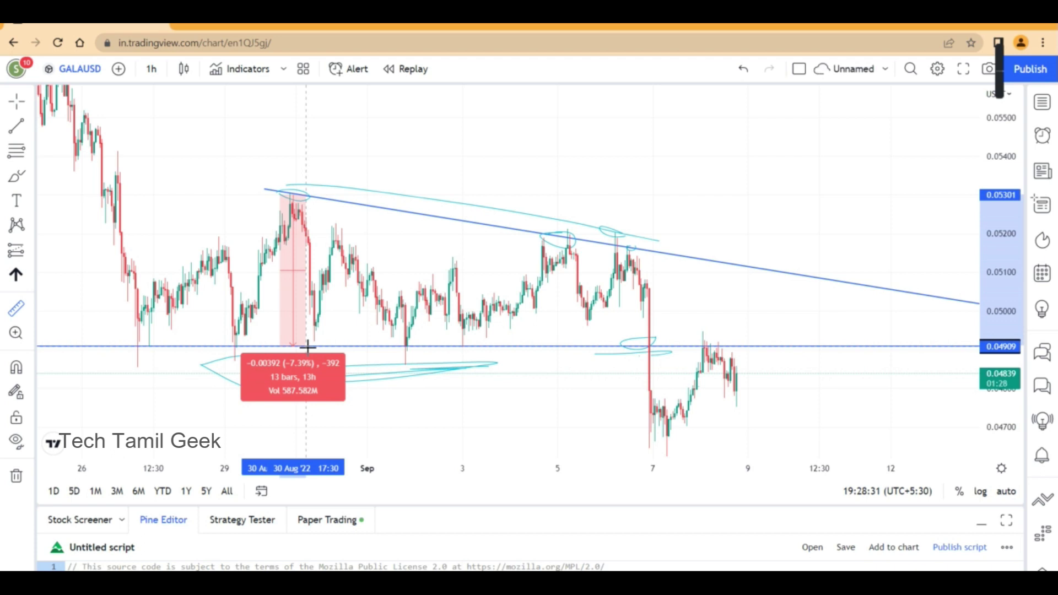
key("Escape")
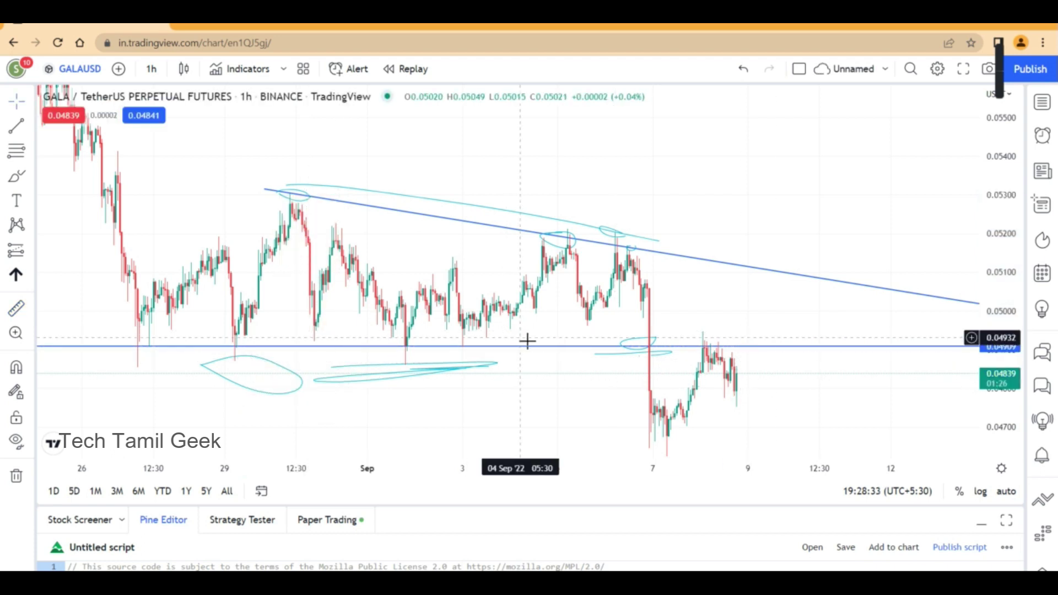
left_click_drag(683, 278, 621, 178)
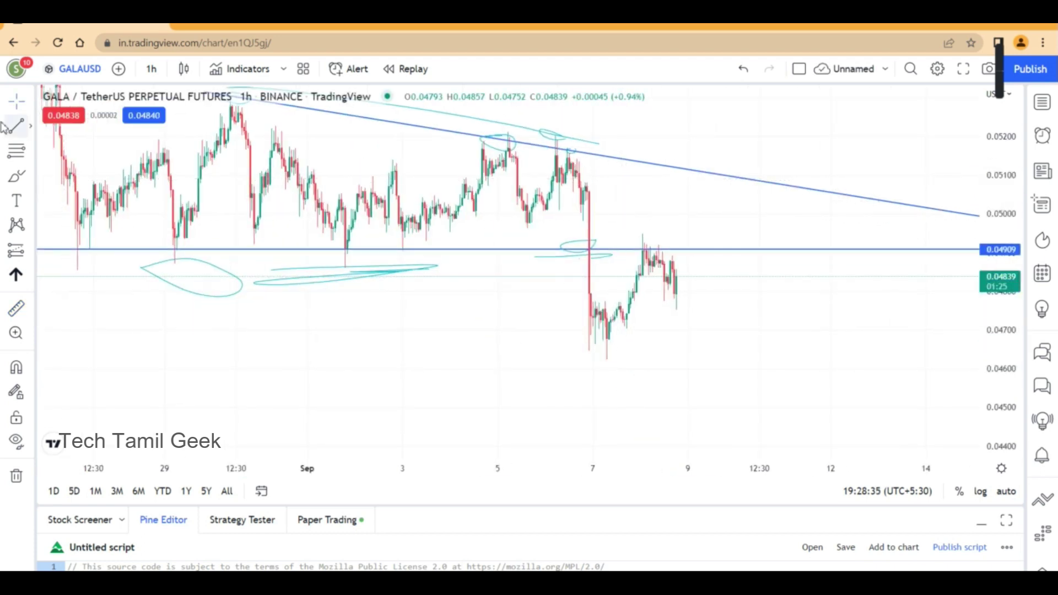
Step: Measure the price drop from the breakdown at support to the 7 Sep low
left_click(16, 309)
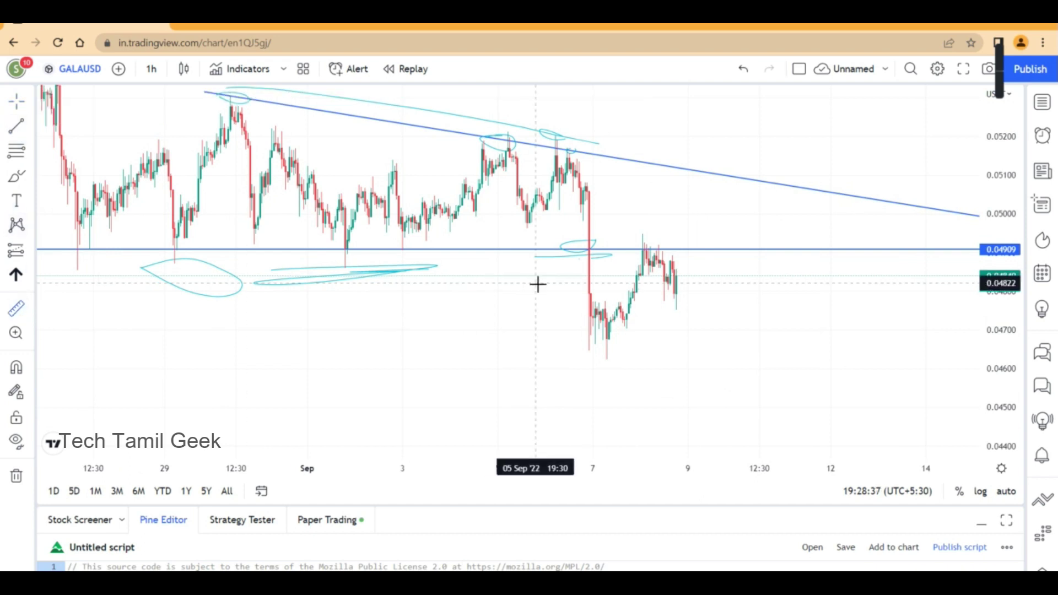
left_click(592, 251)
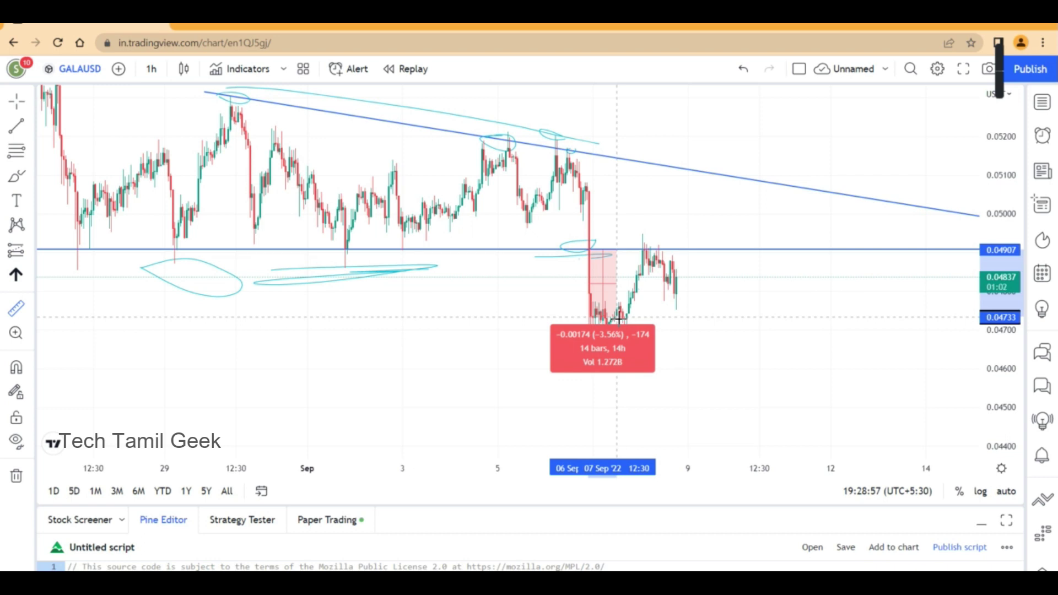
left_click(677, 354)
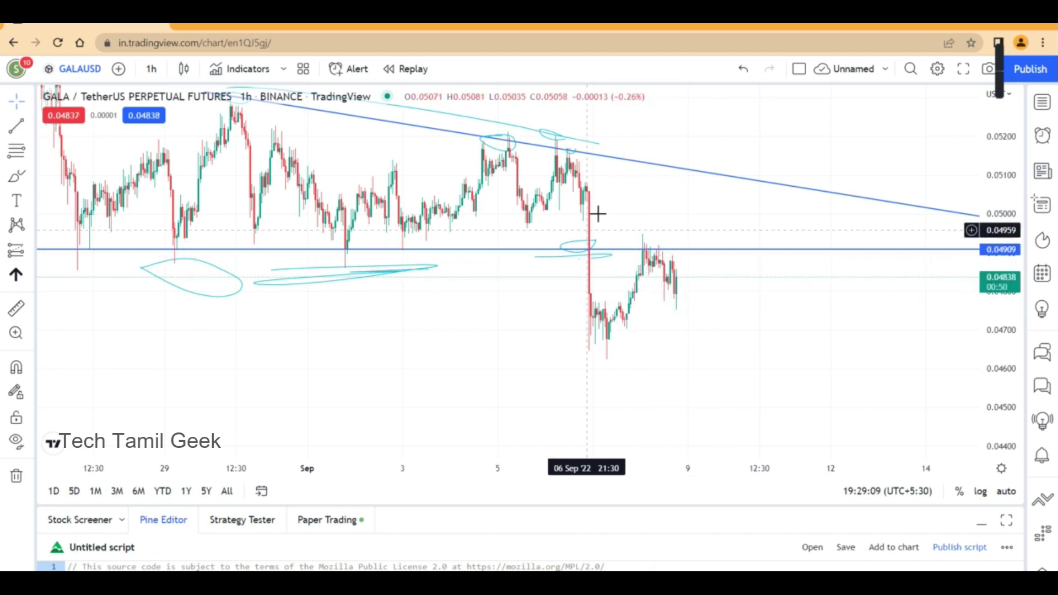
Step: Zoom and pan across the annotated triangle, bringing earlier August candles into view
scroll(631, 217, "down", 2)
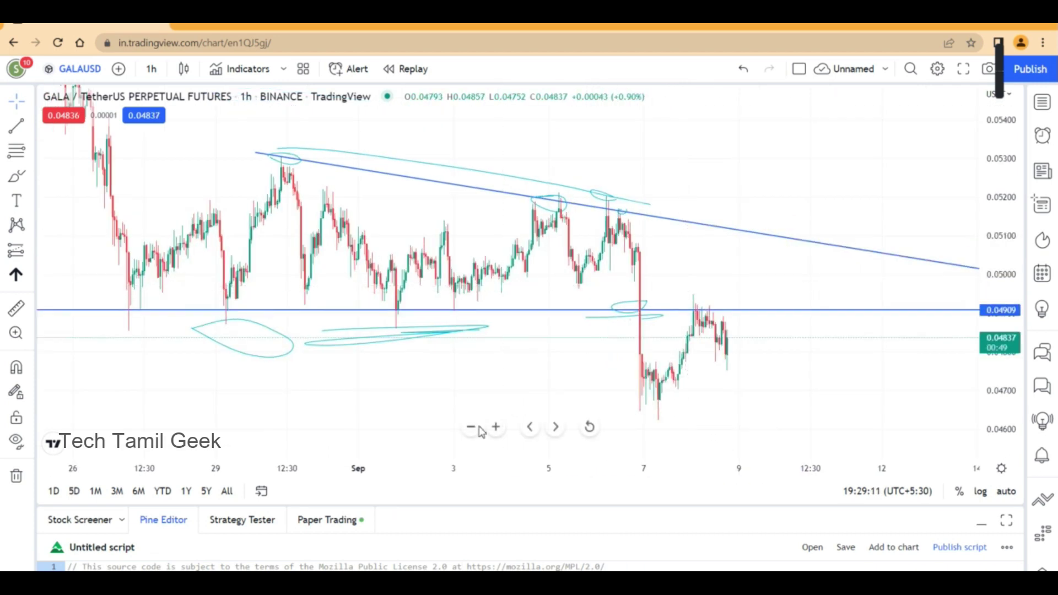
left_click(471, 428)
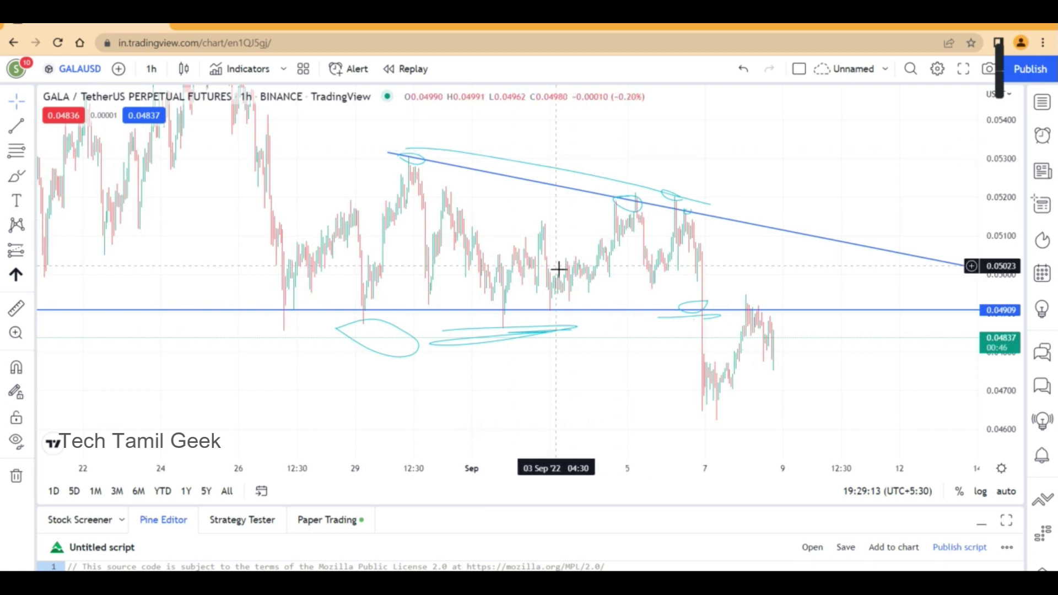
mouse_move(493, 406)
left_click(496, 428)
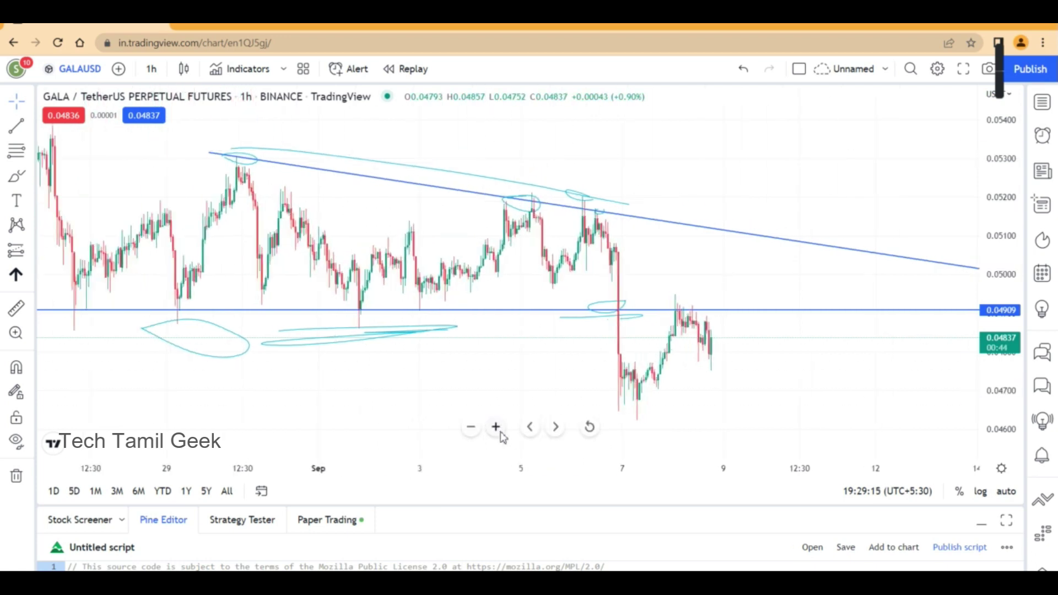
left_click_drag(496, 180, 867, 170)
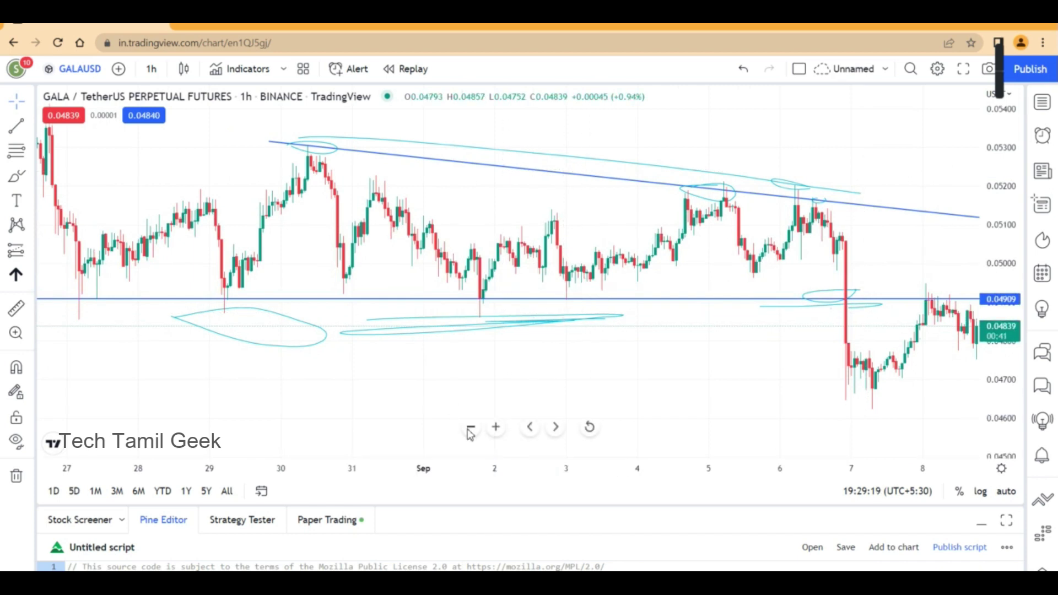
left_click(470, 428)
left_click(470, 428)
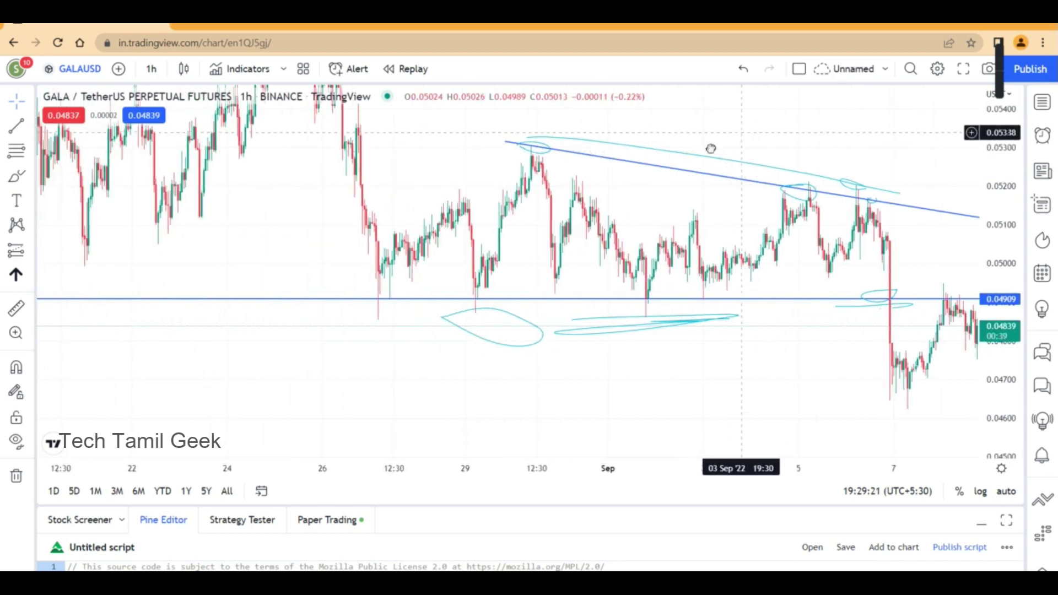
left_click_drag(709, 149, 542, 188)
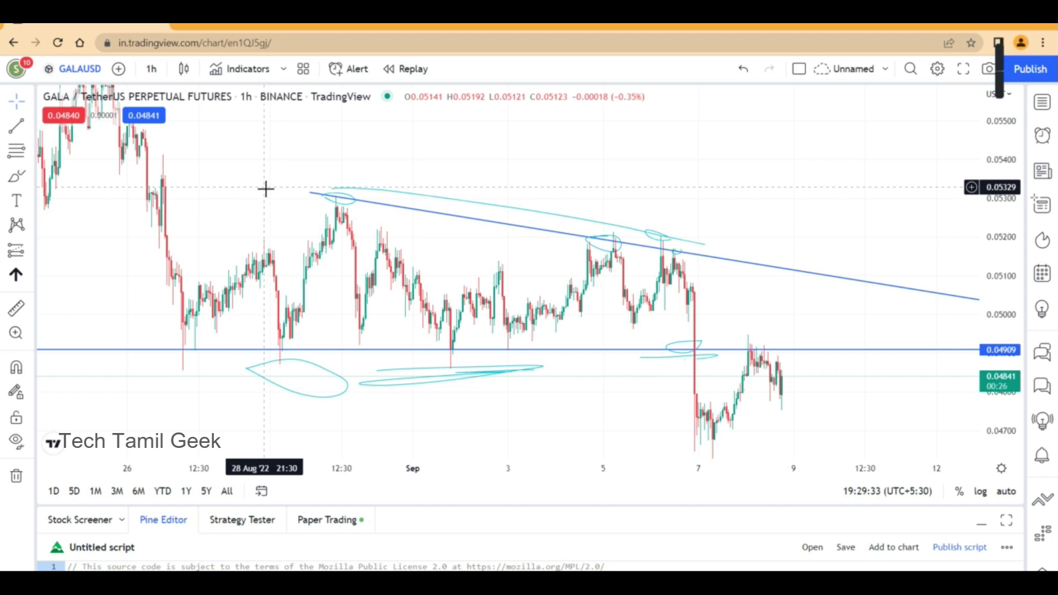
left_click_drag(271, 188, 384, 199)
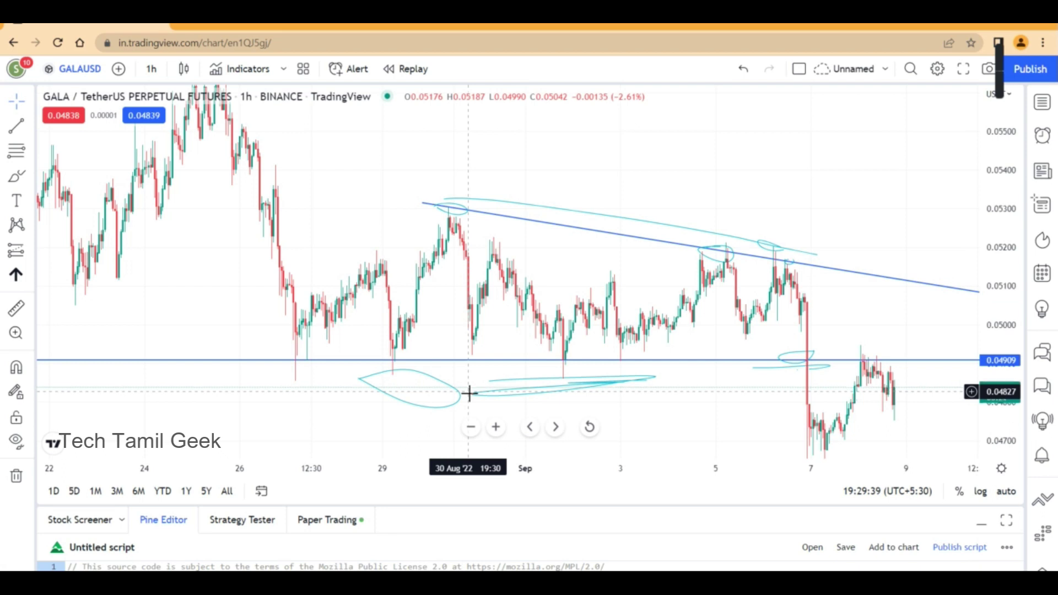
left_click_drag(689, 172, 575, 167)
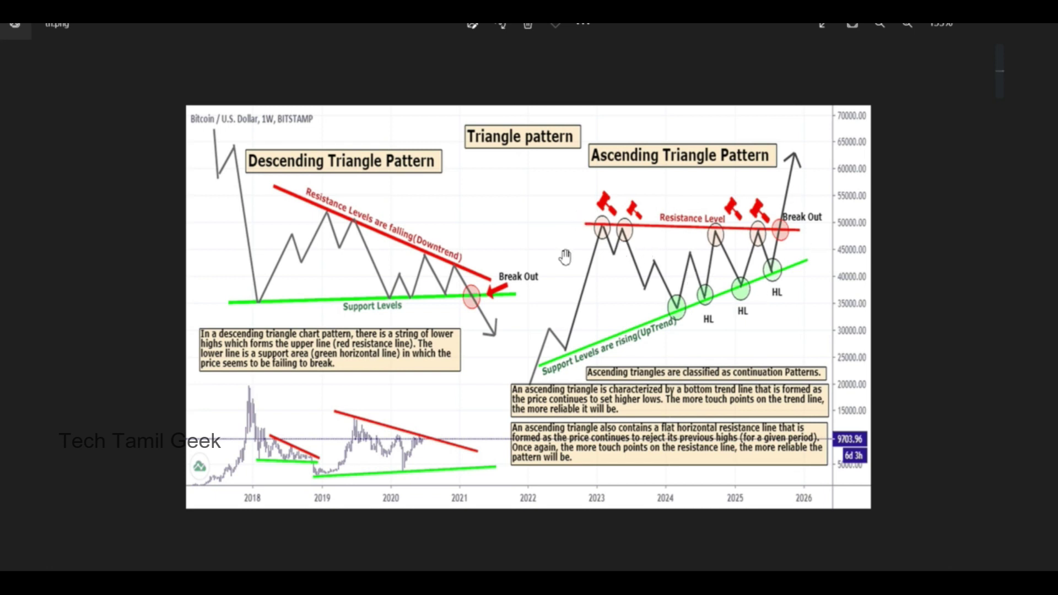
Step: Close tri.png to get back to the GALA/TetherUS 1-hour chart
left_click(977, 27)
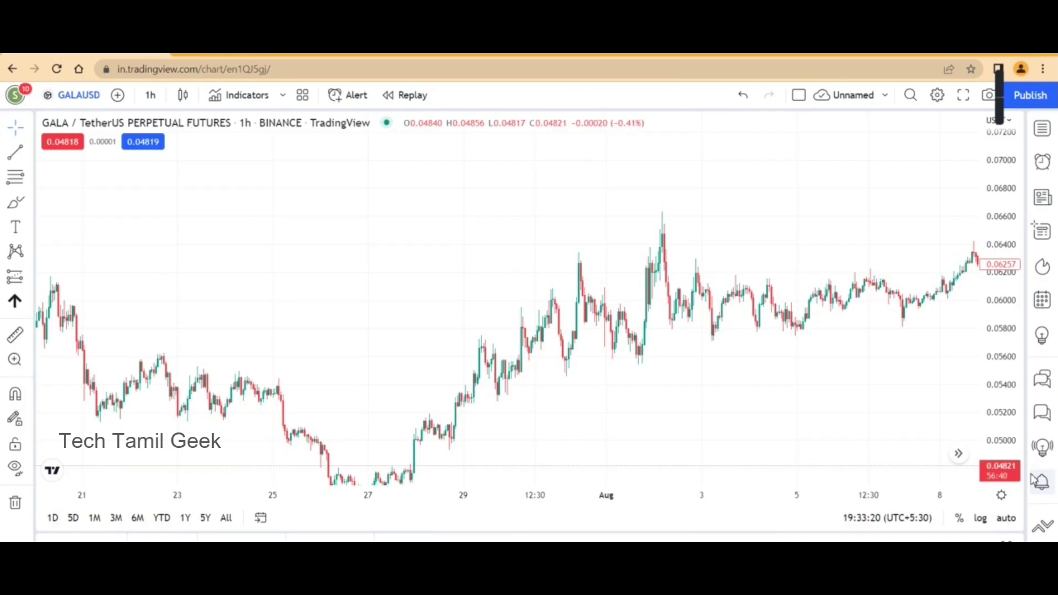